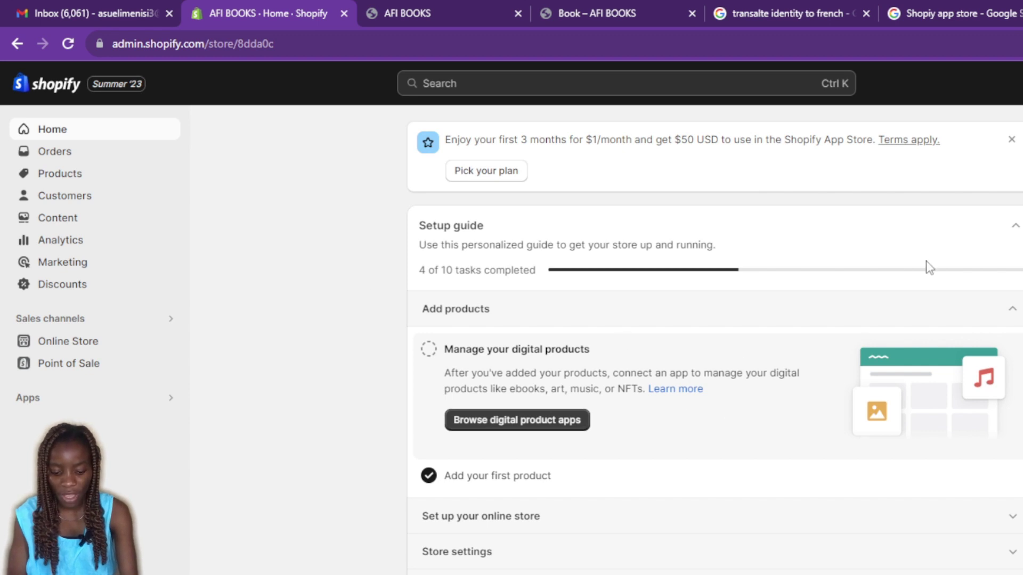
pyautogui.click(1016, 228)
pyautogui.click(1015, 227)
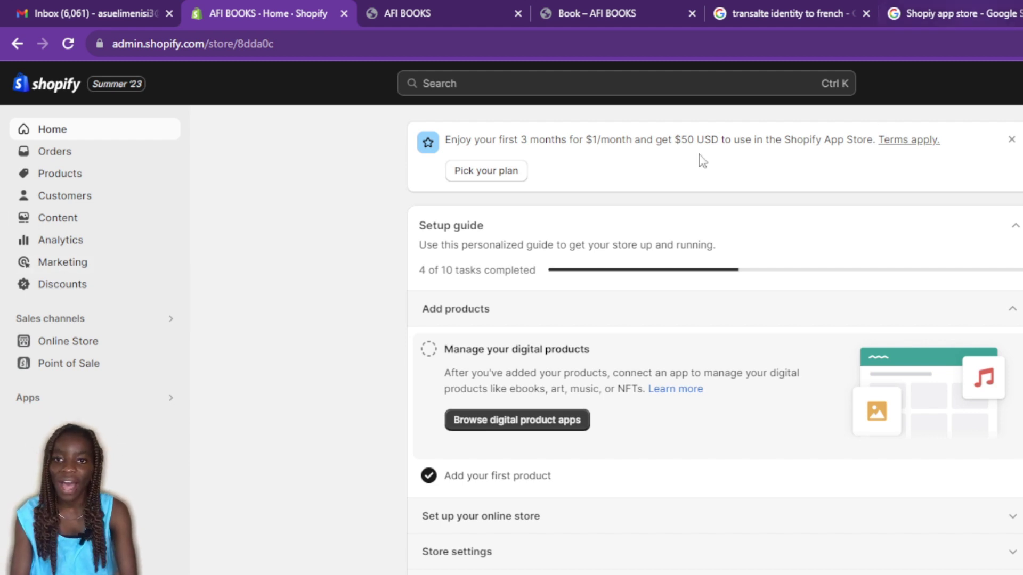
# Step: Open the official Shopify App Store site from the existing Google search results
pyautogui.click(936, 12)
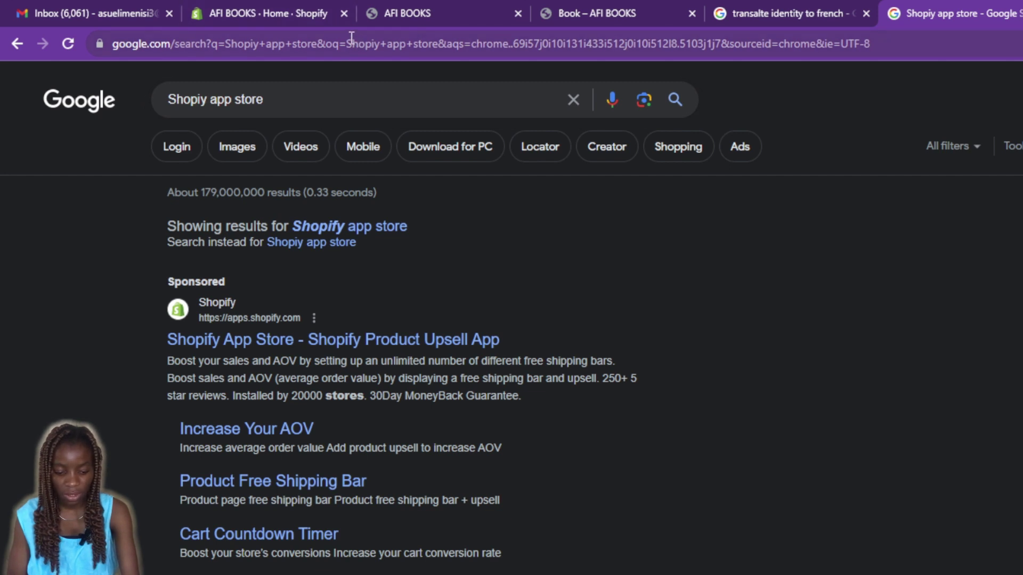
pyautogui.scroll(-5, 267, 433)
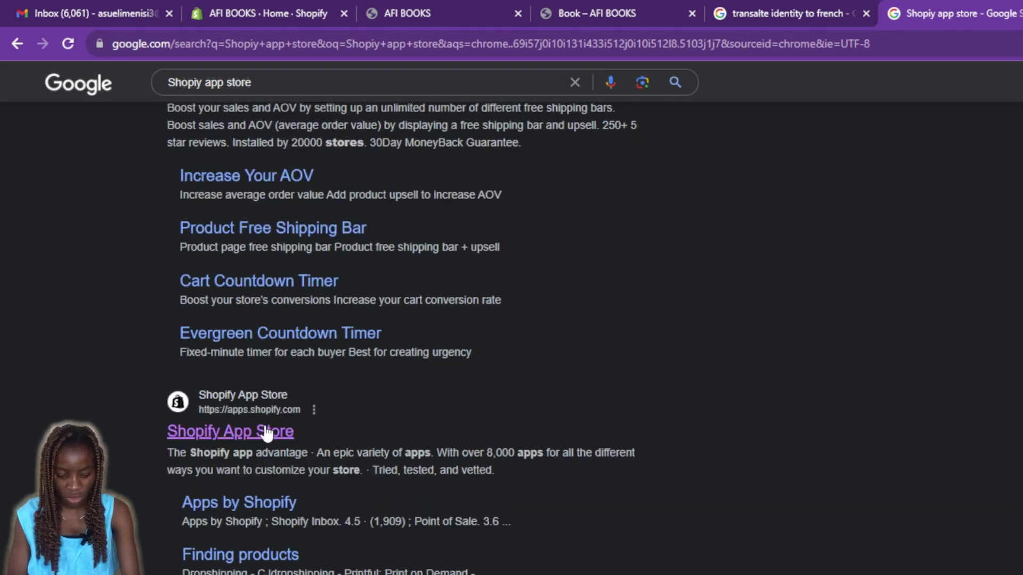
pyautogui.click(245, 436)
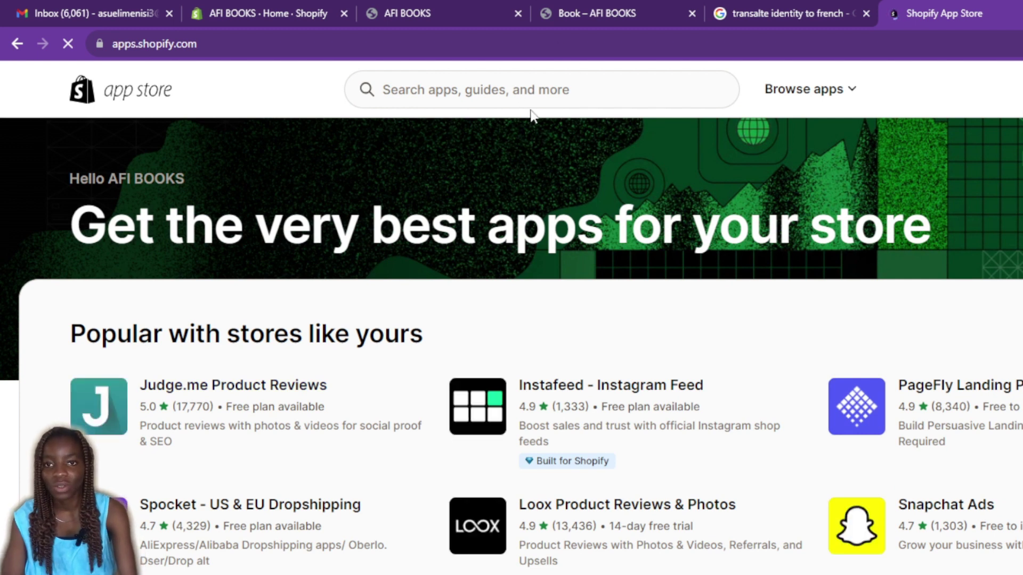
# Step: Search the app store for "countdown timer" and open the Essential Countdown Timer Bar listing
pyautogui.click(566, 88)
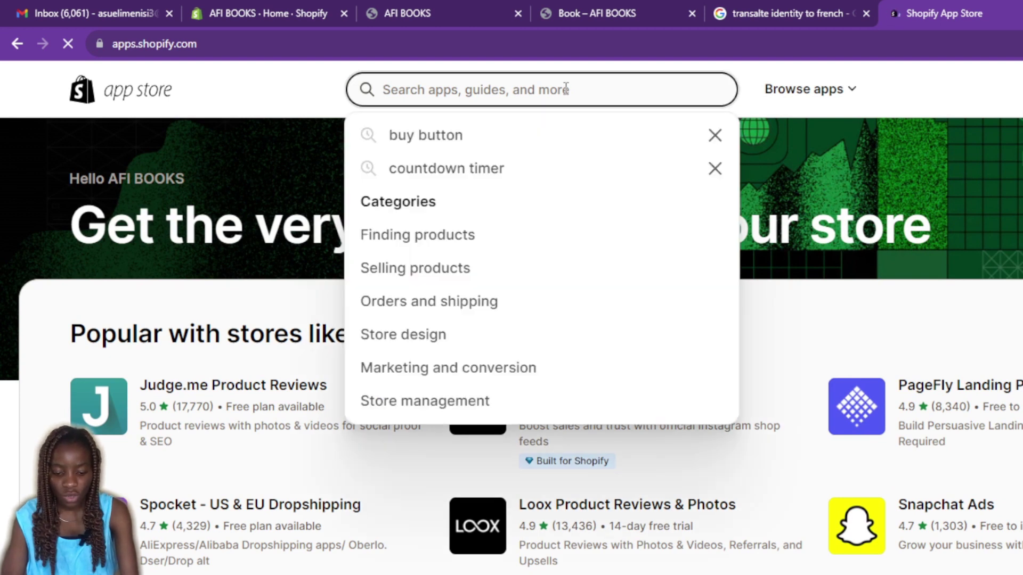
pyautogui.write('c')
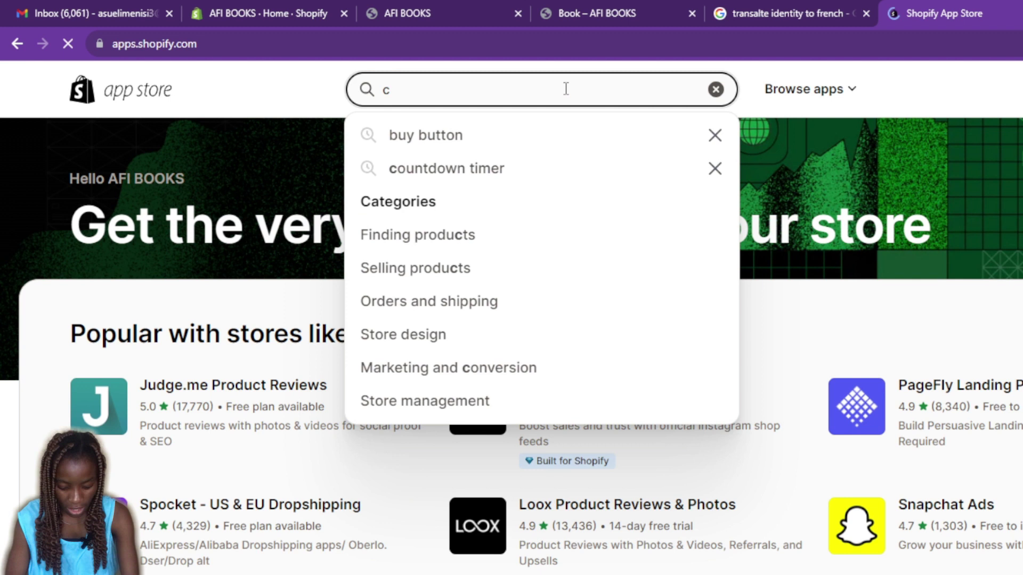
pyautogui.write('oun')
pyautogui.click(491, 134)
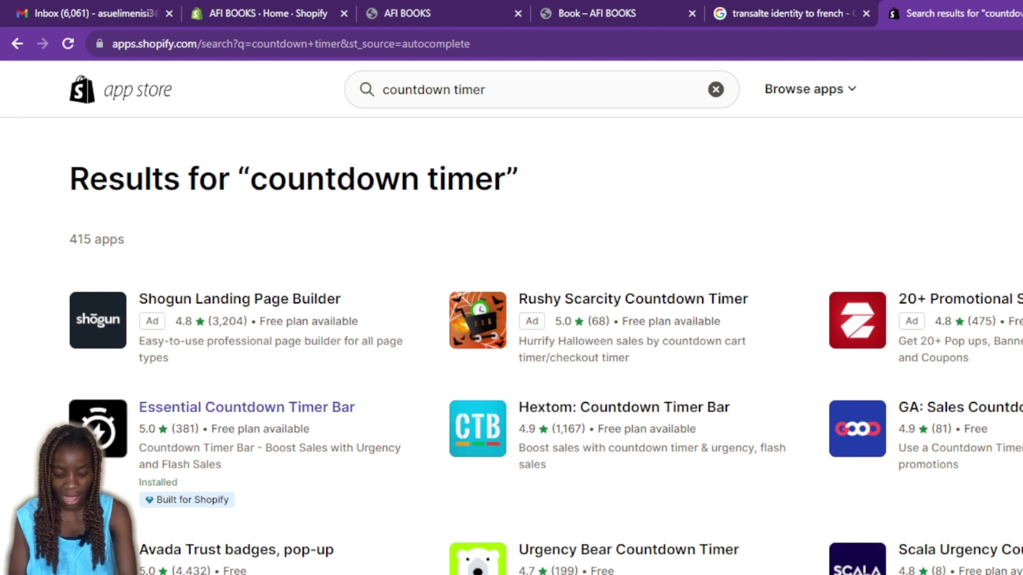
pyautogui.click(214, 422)
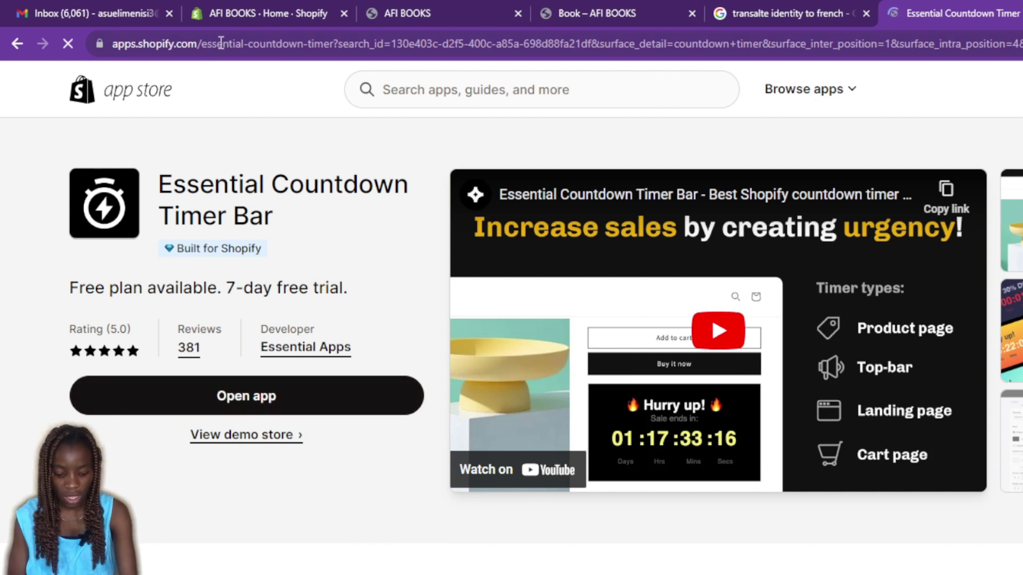
# Step: Return to the AFI BOOKS store admin and open the installed Essential Countdown app
pyautogui.click(255, 6)
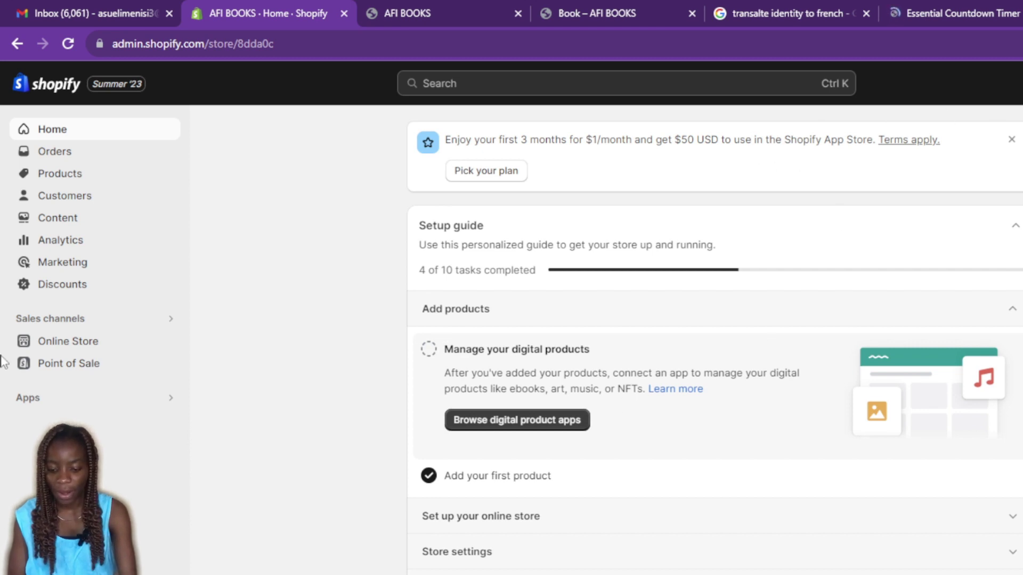
pyautogui.click(153, 403)
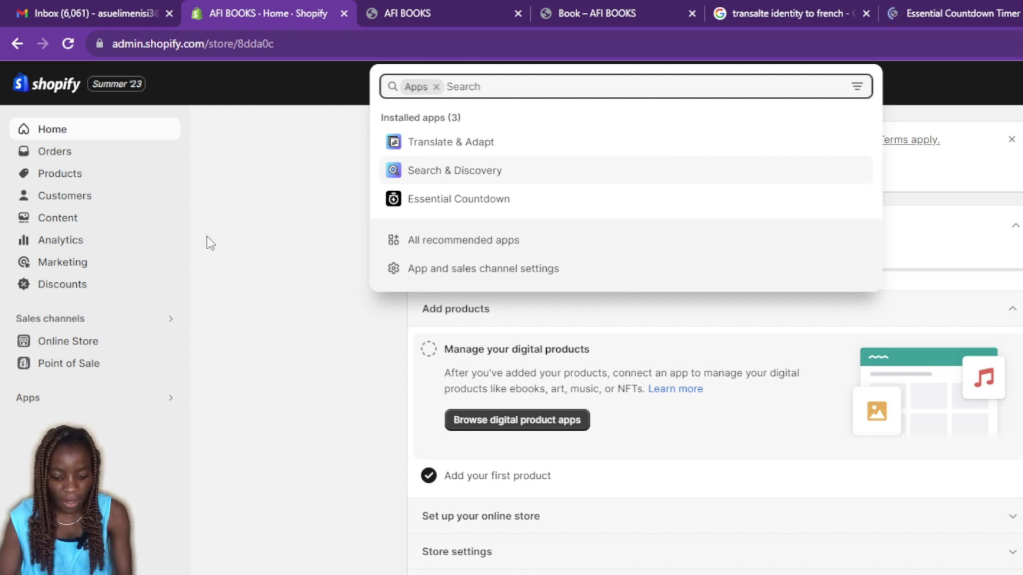
pyautogui.click(280, 274)
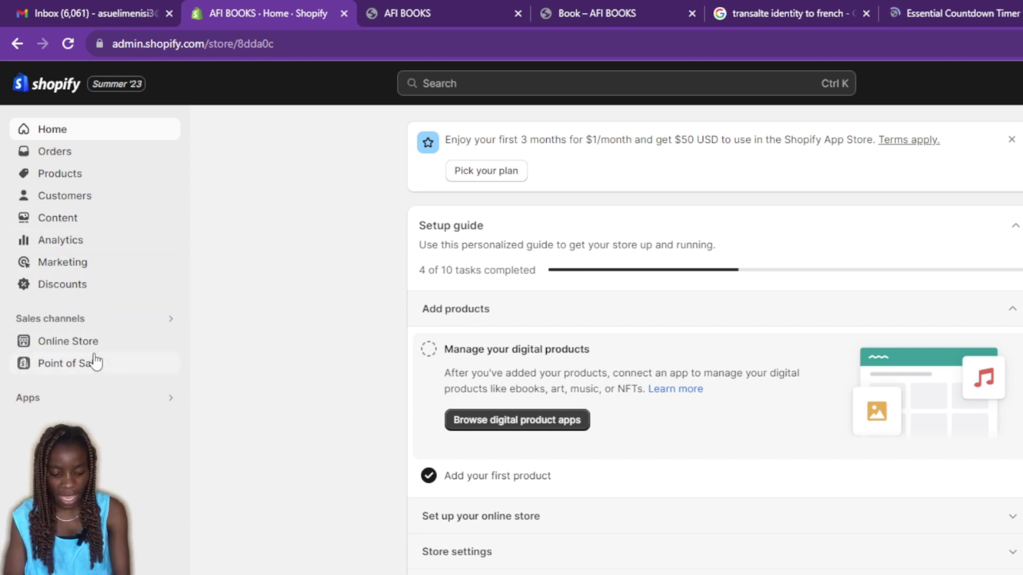
pyautogui.click(114, 405)
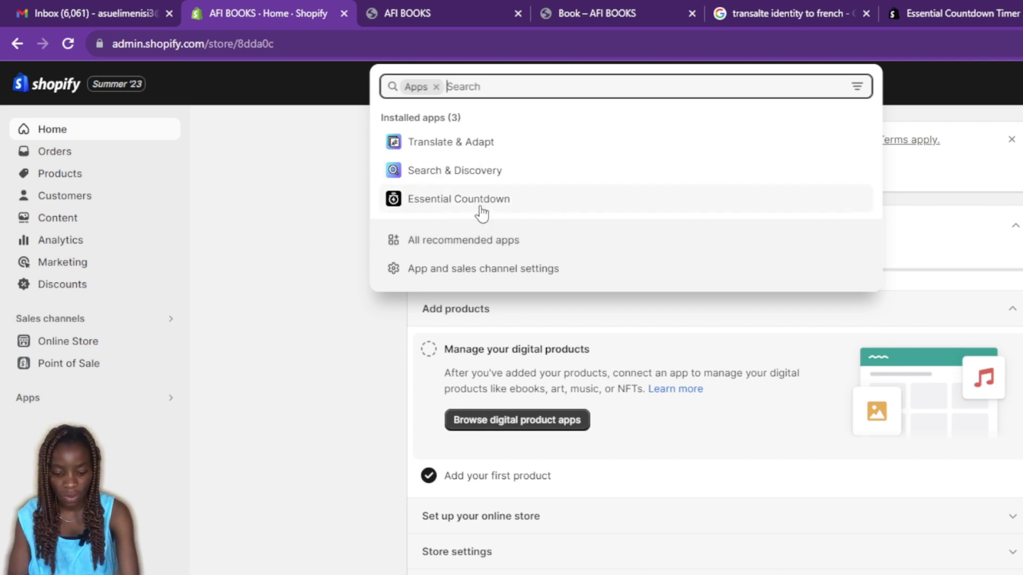
pyautogui.click(433, 203)
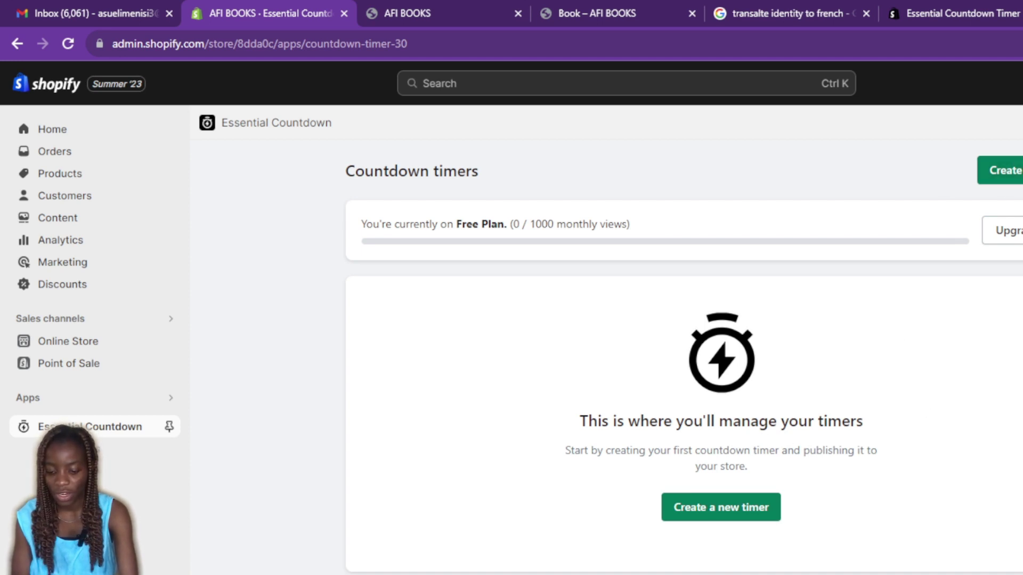
# Step: Create a new countdown timer of the Top/bottom bar type
pyautogui.click(722, 512)
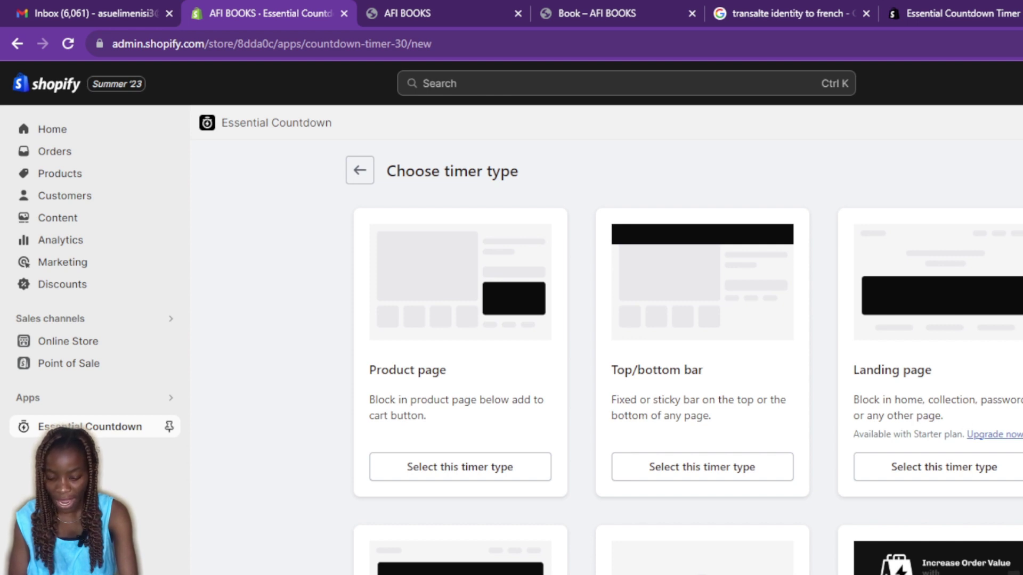
pyautogui.scroll(-3, 684, 357)
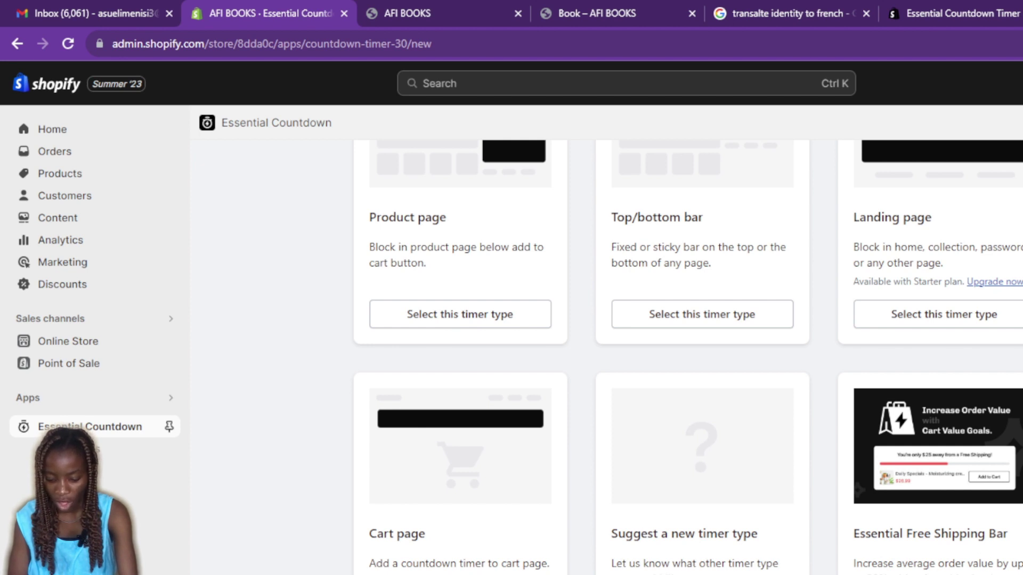
pyautogui.scroll(3, 687, 354)
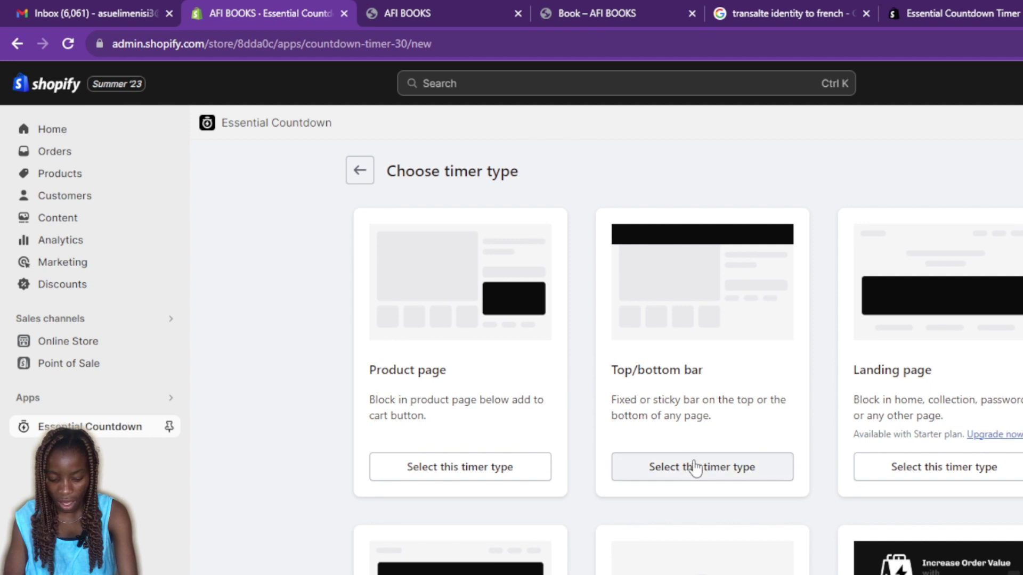
pyautogui.click(677, 474)
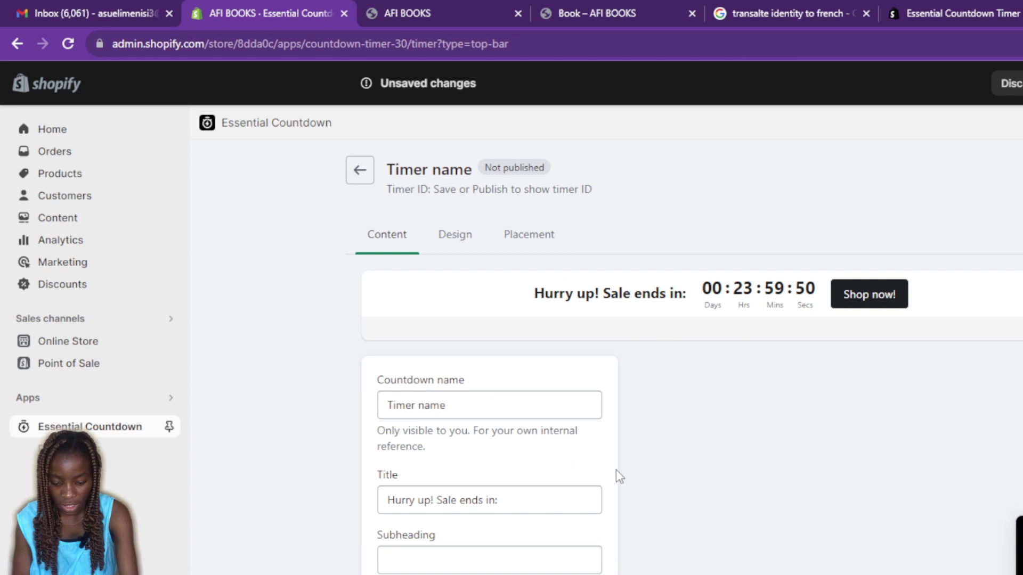
# Step: Set the countdown name to "Whooping Discounts"
pyautogui.scroll(-3, 770, 426)
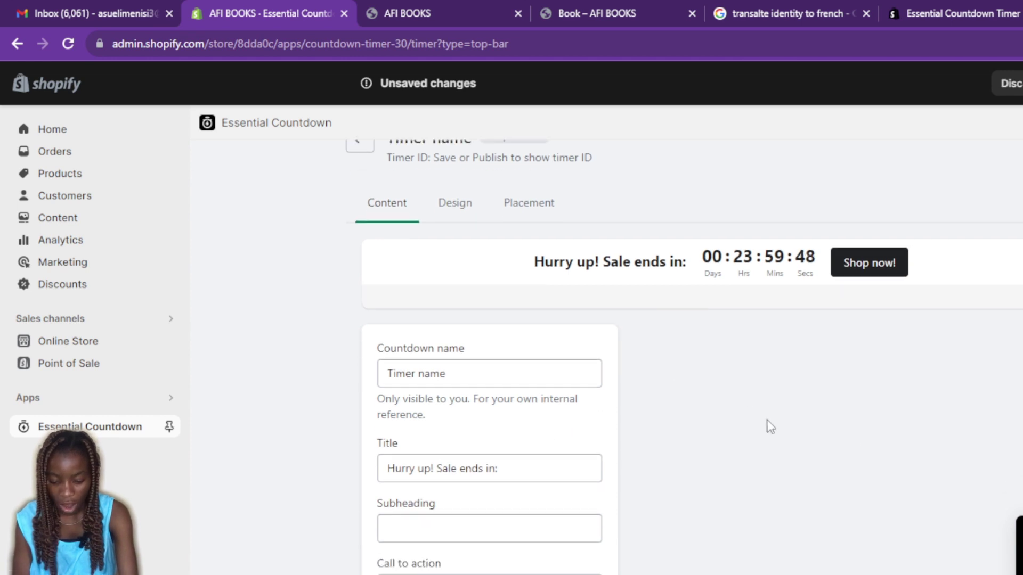
pyautogui.scroll(1, 770, 426)
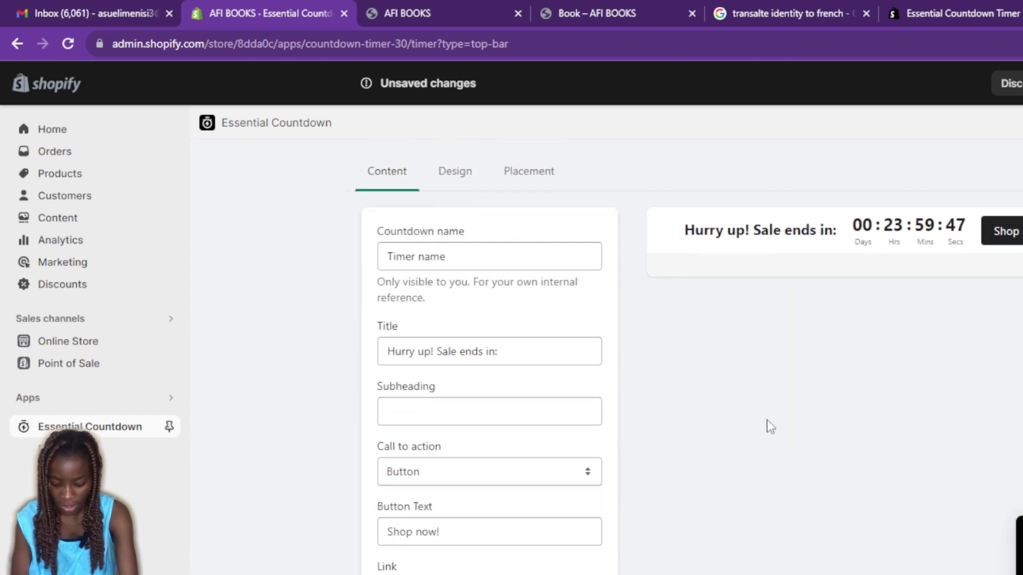
pyautogui.click(444, 255)
pyautogui.press('BackSpace')
pyautogui.press('BackSpace')
pyautogui.press('BackSpace')
pyautogui.press('BackSpace')
pyautogui.press('BackSpace')
pyautogui.press('BackSpace')
pyautogui.press('BackSpace')
pyautogui.press('BackSpace')
pyautogui.press('BackSpace')
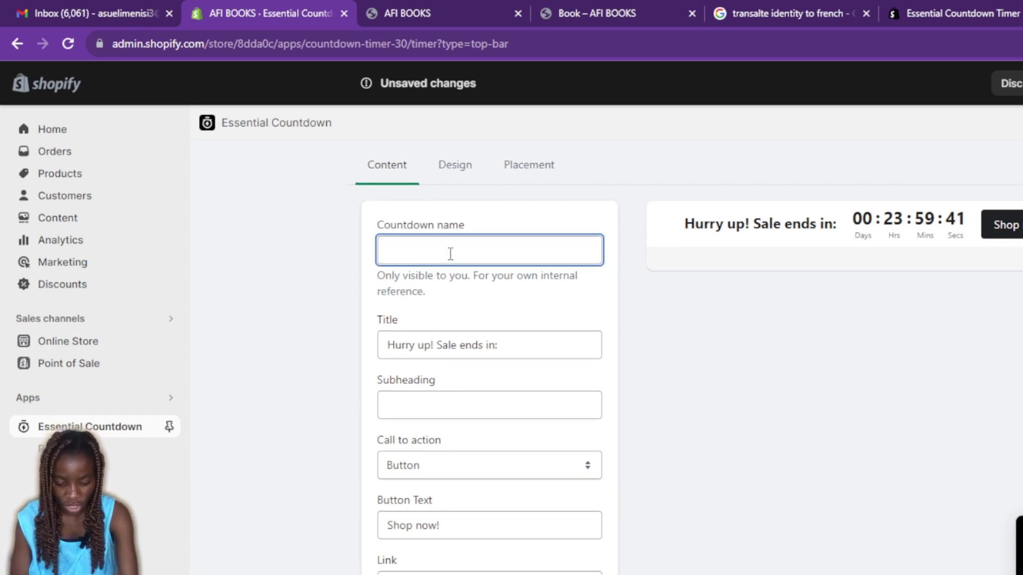
pyautogui.write('Whooping Dis')
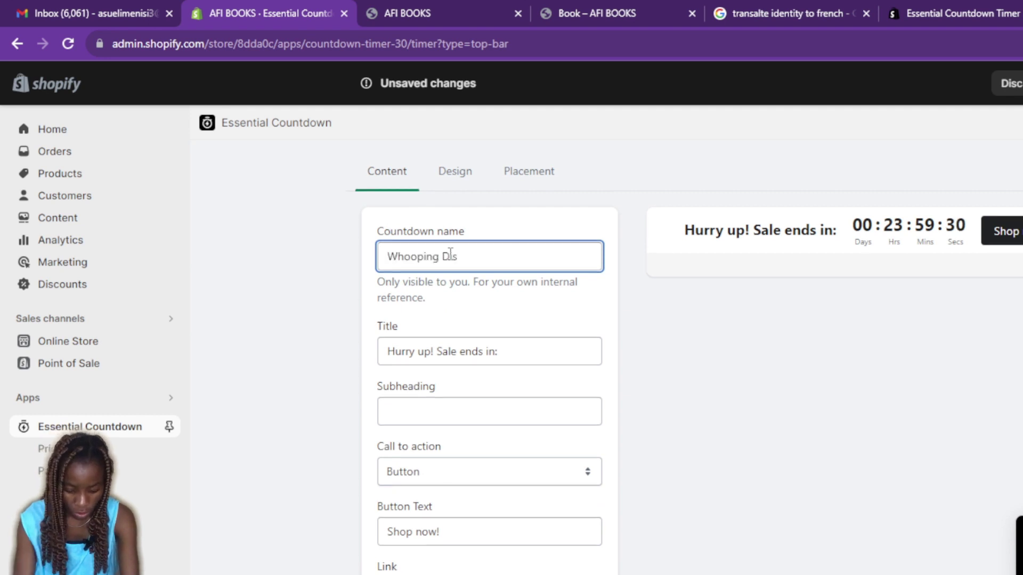
pyautogui.write('counts')
# Step: Keep the Button call to action and set its button text to "Grab Yours Now!"
pyautogui.click(520, 349)
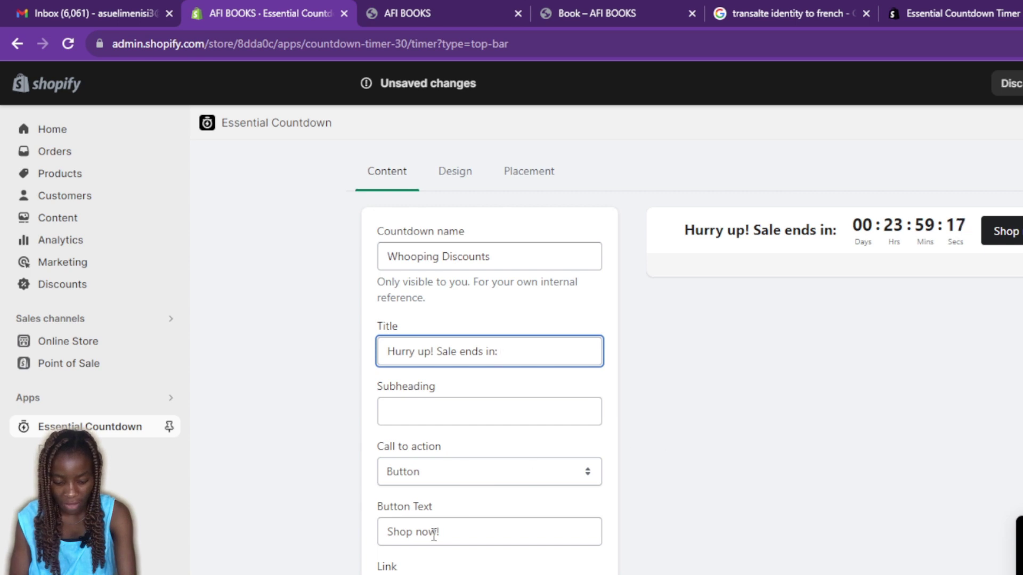
pyautogui.click(455, 539)
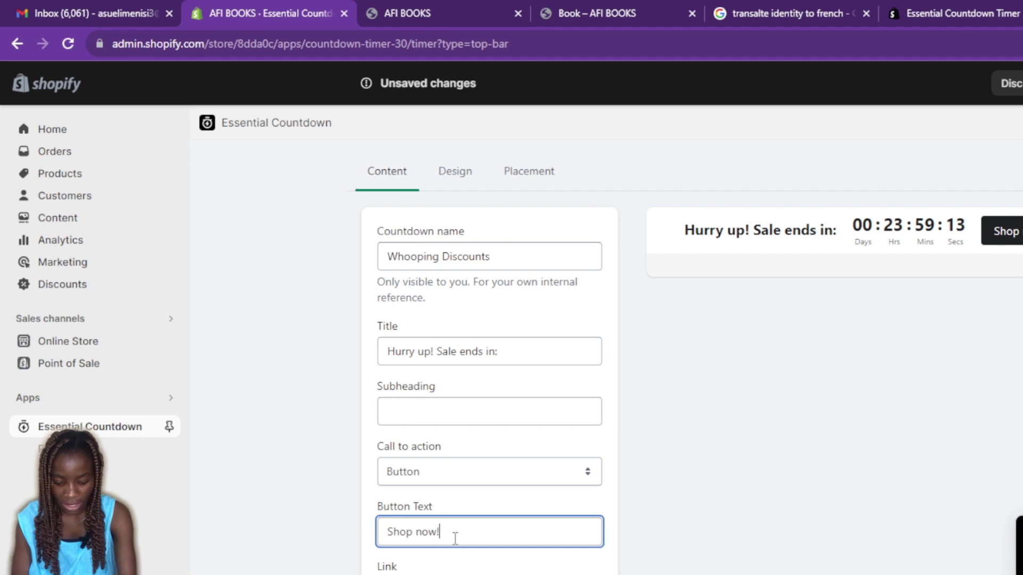
pyautogui.click(588, 473)
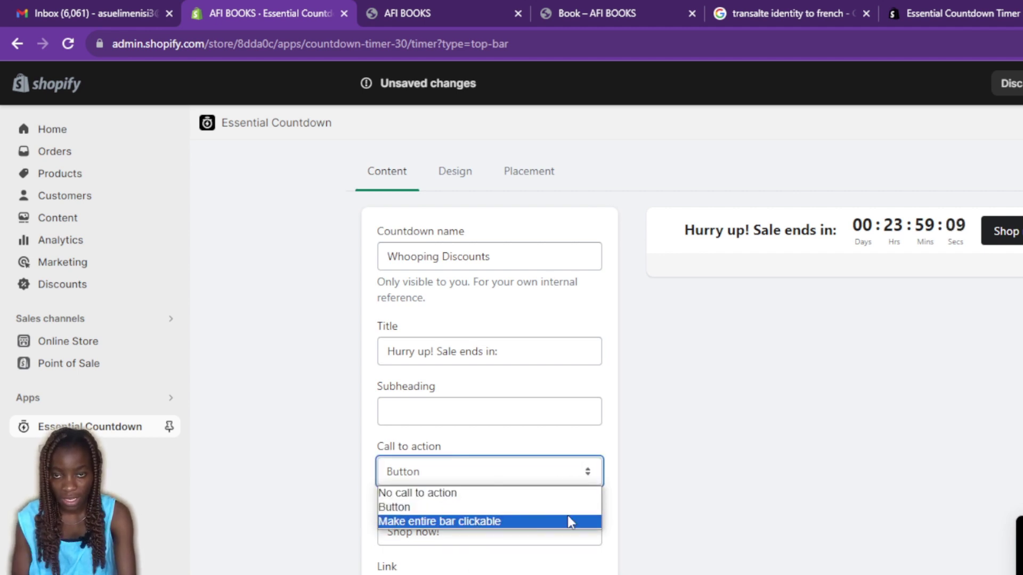
pyautogui.click(702, 475)
pyautogui.click(450, 535)
pyautogui.press('BackSpace')
pyautogui.press('BackSpace')
pyautogui.press('BackSpace')
pyautogui.press('BackSpace')
pyautogui.press('BackSpace')
pyautogui.press('BackSpace')
pyautogui.press('BackSpace')
pyautogui.press('BackSpace')
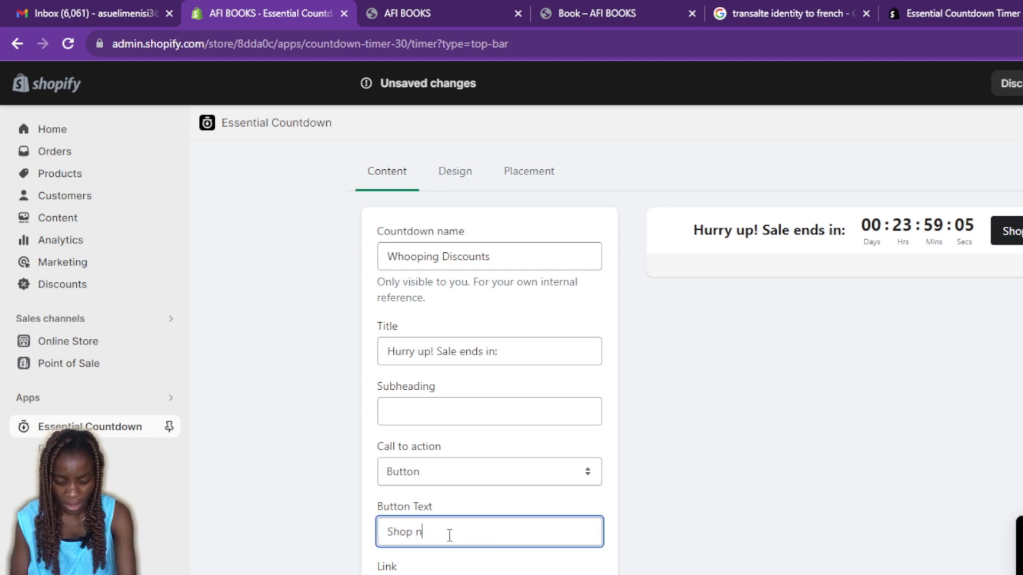
pyautogui.press('BackSpace')
pyautogui.write('Grab y')
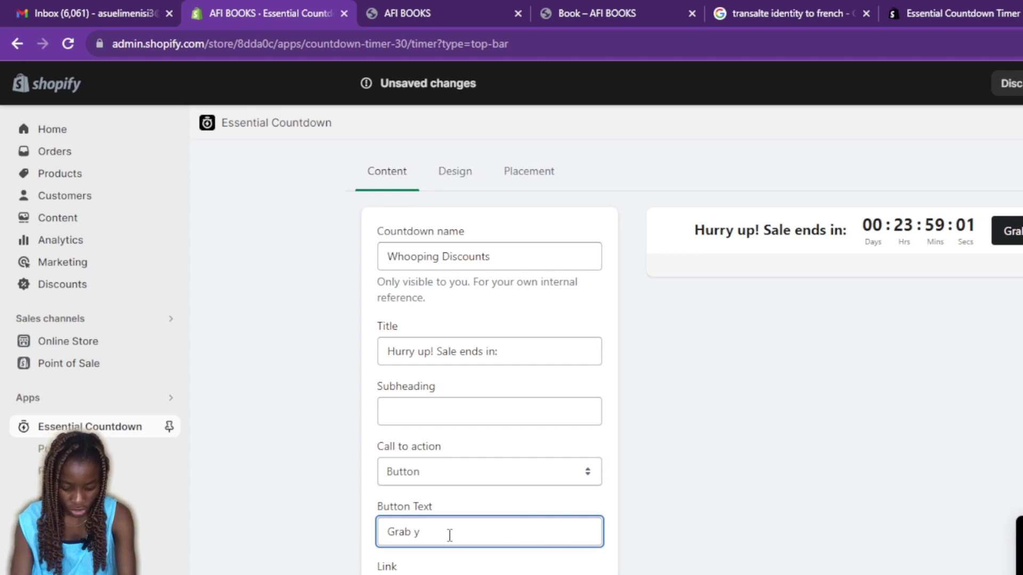
pyautogui.press('BackSpace')
pyautogui.write('Yo')
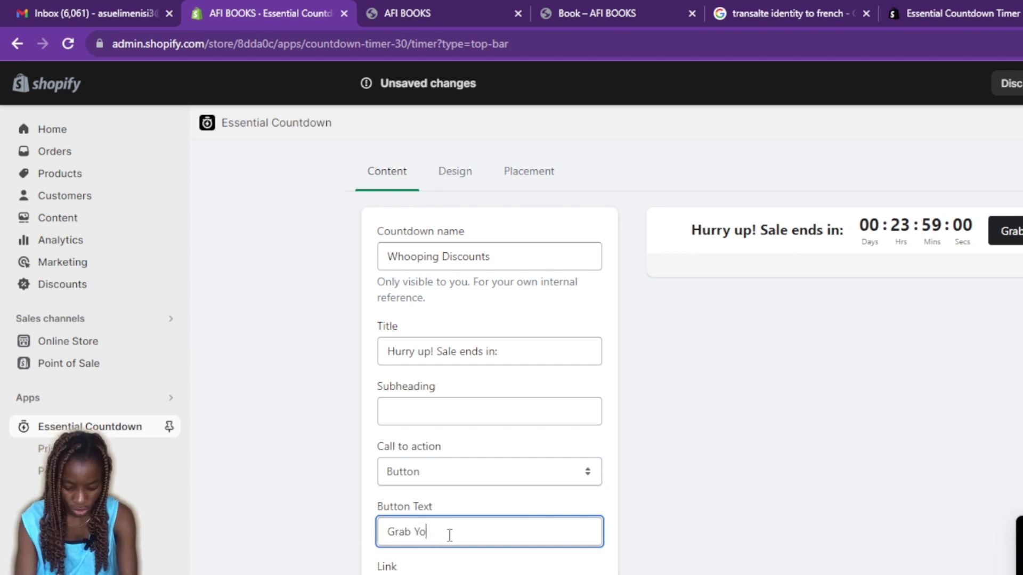
pyautogui.write('urs ')
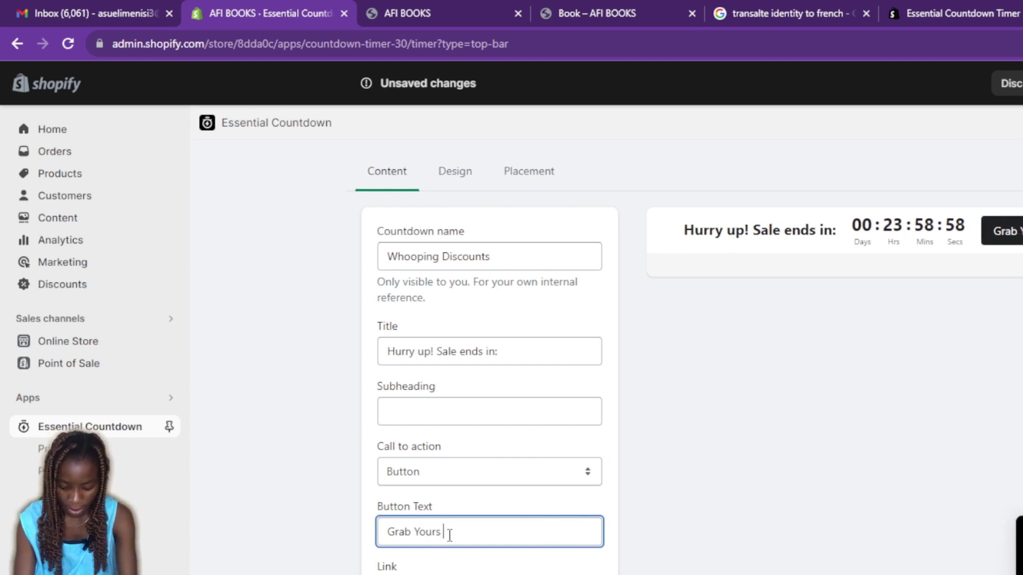
pyautogui.write('Now!')
# Step: Review the timer's link, labels, timer type and end date settings, and publish the timer
pyautogui.scroll(-5, 449, 536)
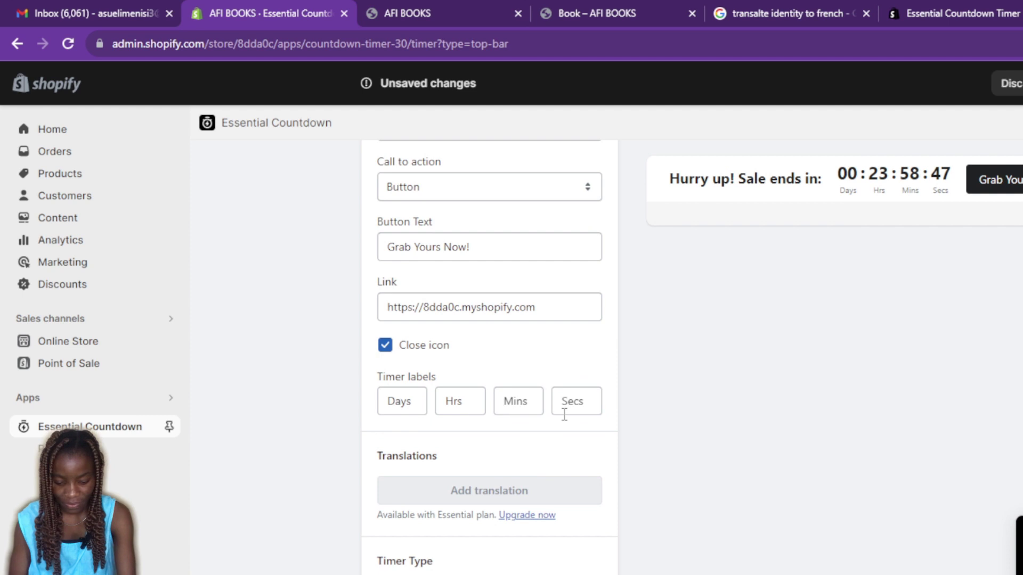
pyautogui.scroll(-5, 655, 441)
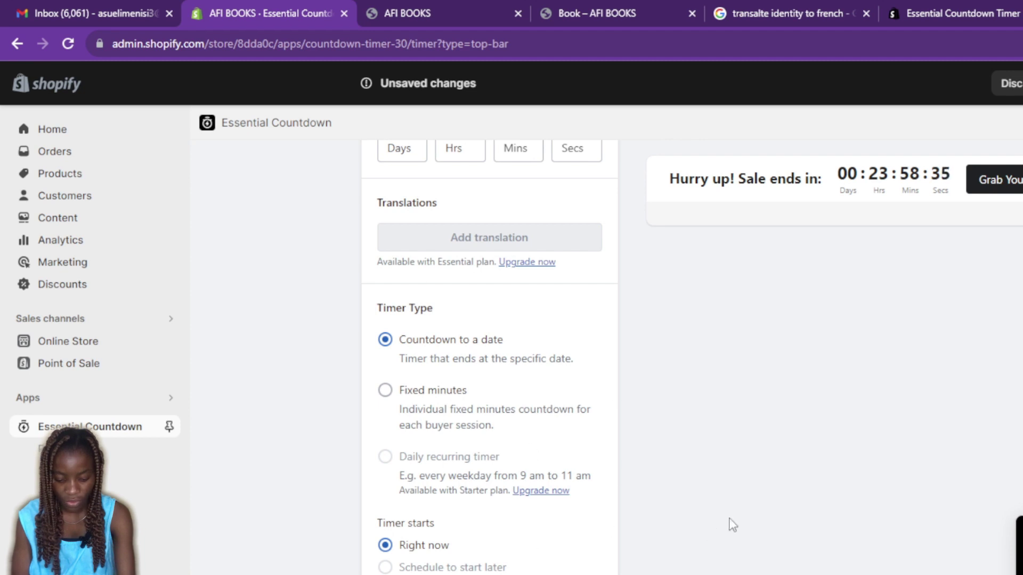
pyautogui.scroll(-3, 729, 525)
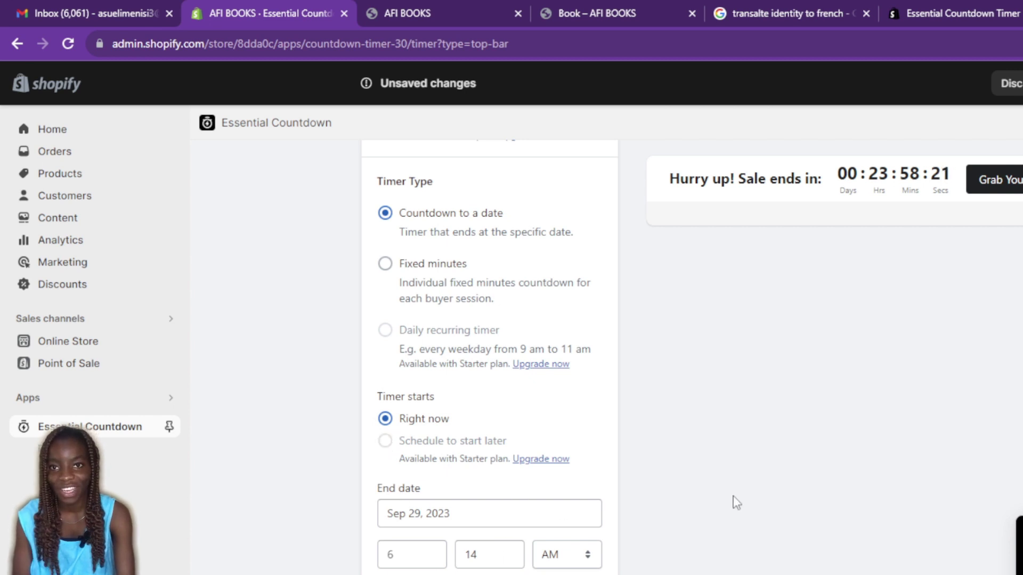
pyautogui.scroll(-1, 734, 500)
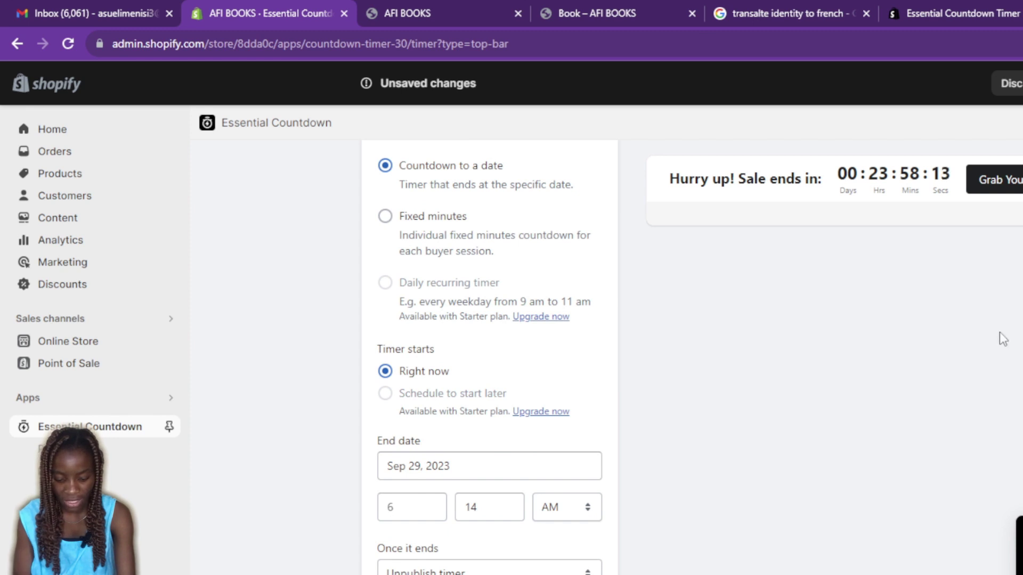
pyautogui.scroll(15, 915, 339)
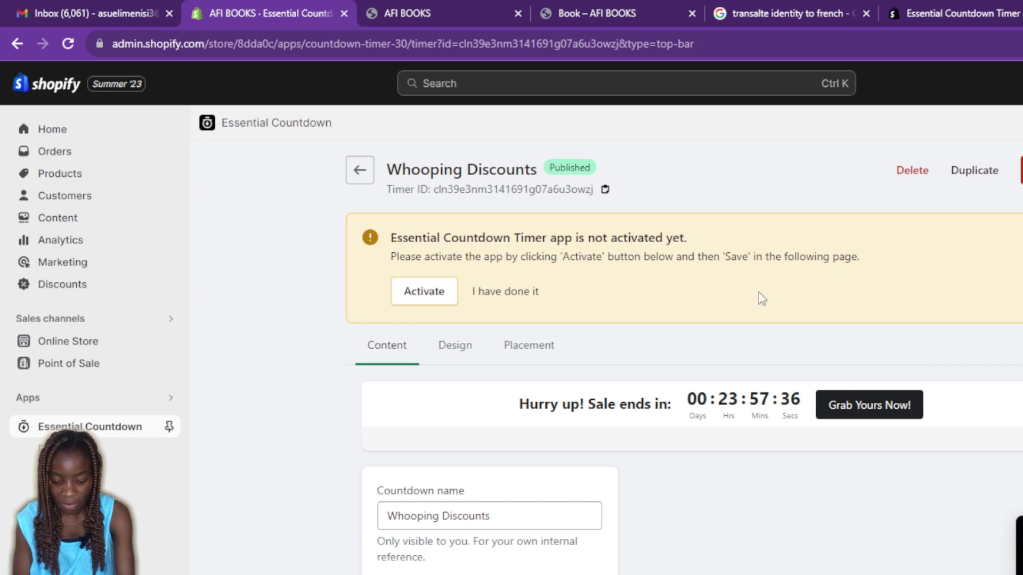
# Step: Activate the Essential Countdown app embed in the live Dawn theme and check the timer bar in the home page preview
pyautogui.click(432, 297)
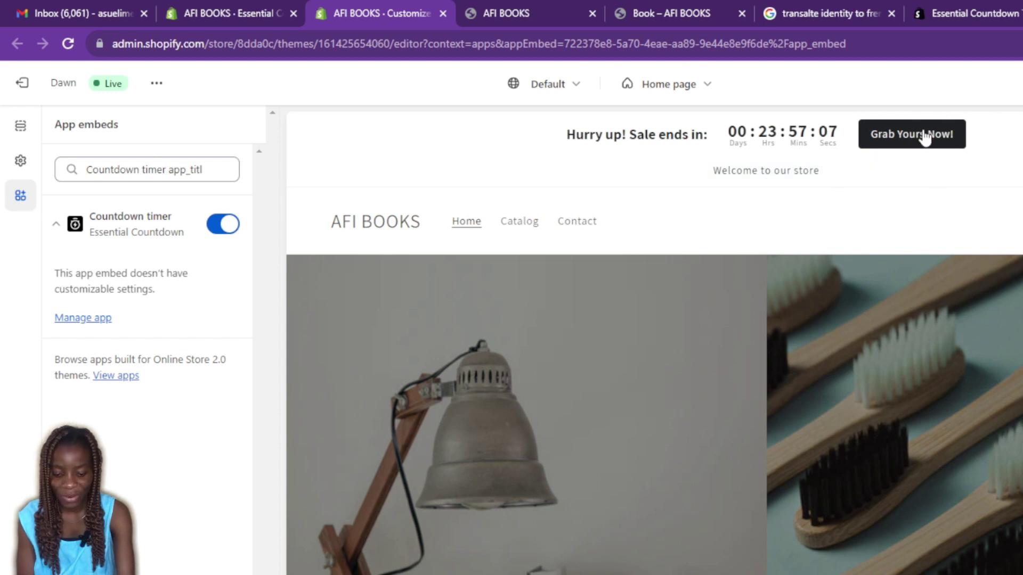
pyautogui.click(207, 20)
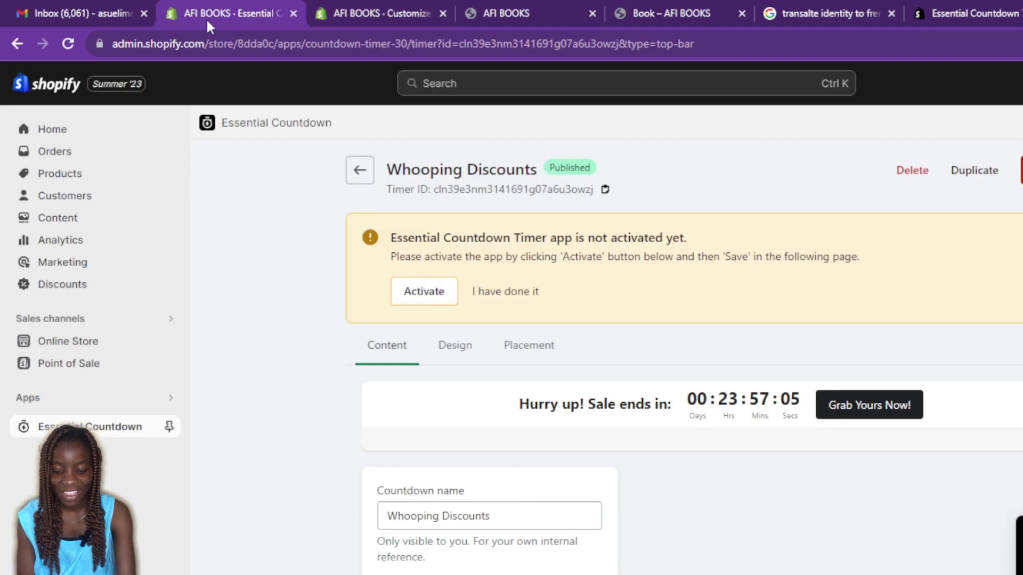
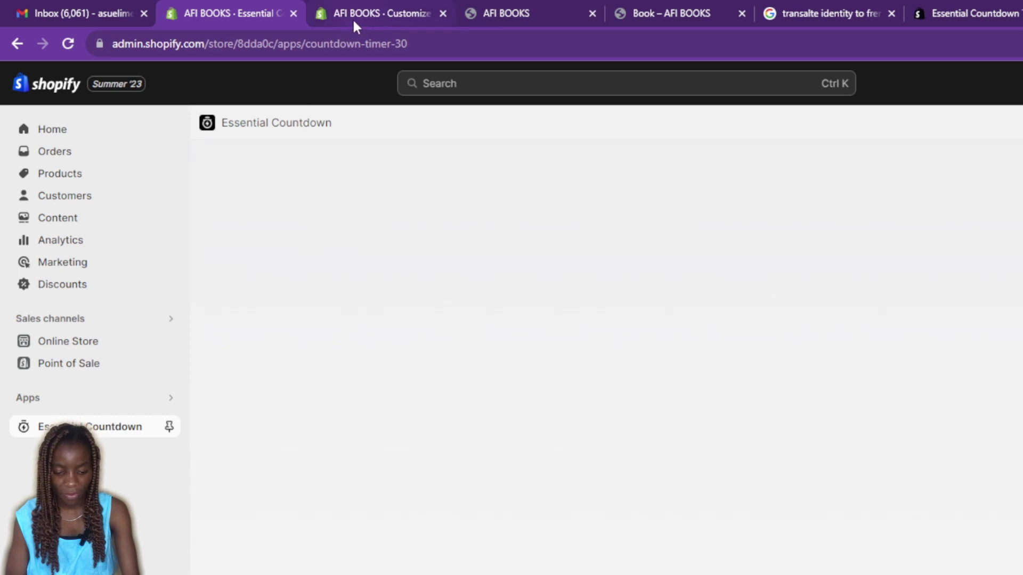
pyautogui.click(355, 25)
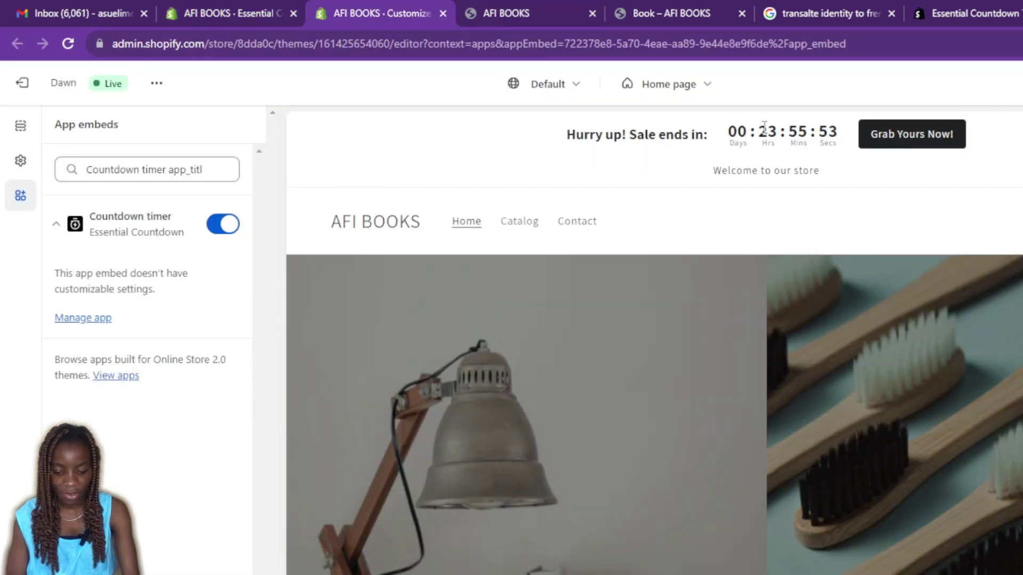
pyautogui.click(765, 185)
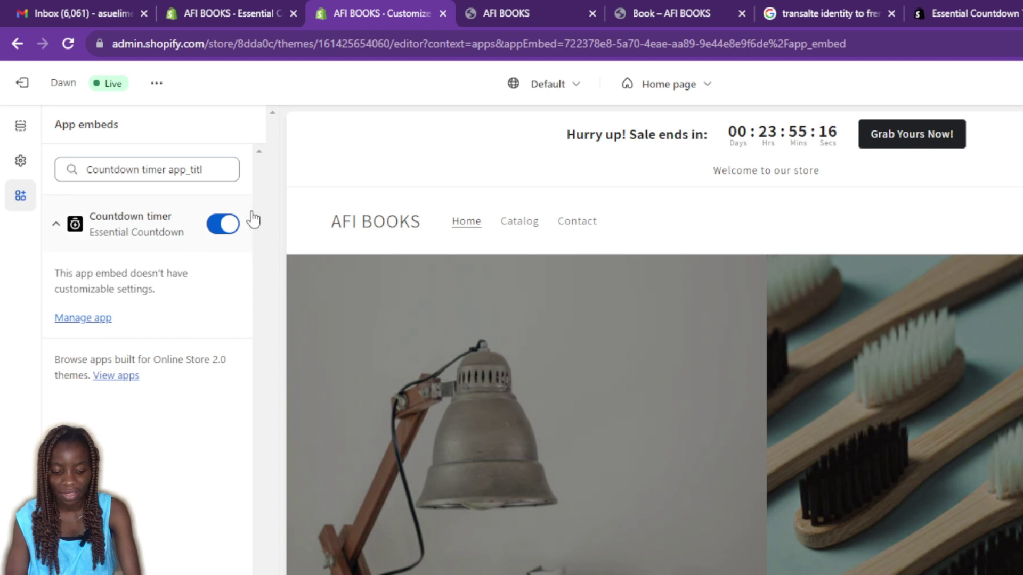
# Step: Turn the Countdown timer app embed off and back on in the theme editor
pyautogui.click(221, 229)
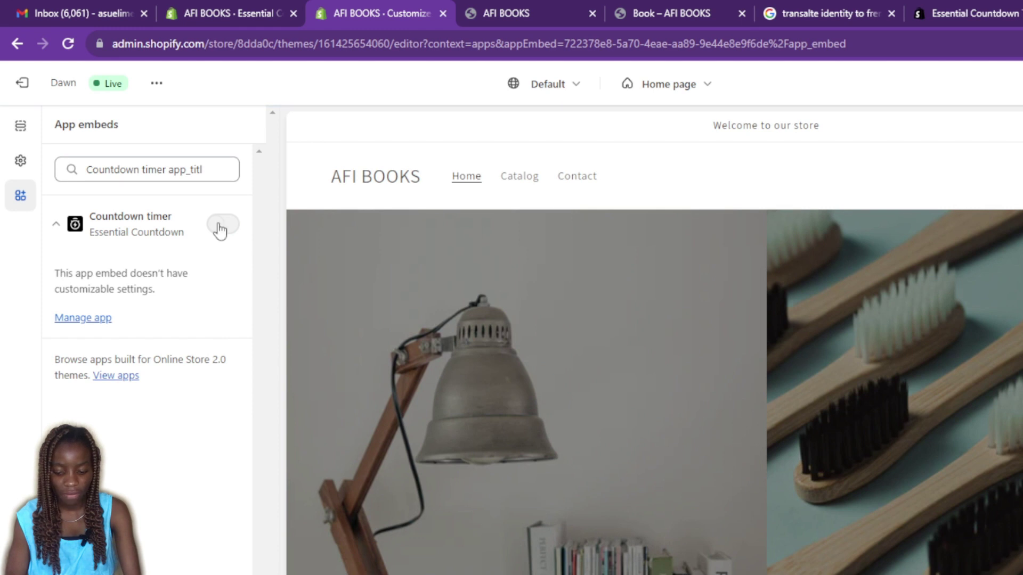
pyautogui.click(220, 231)
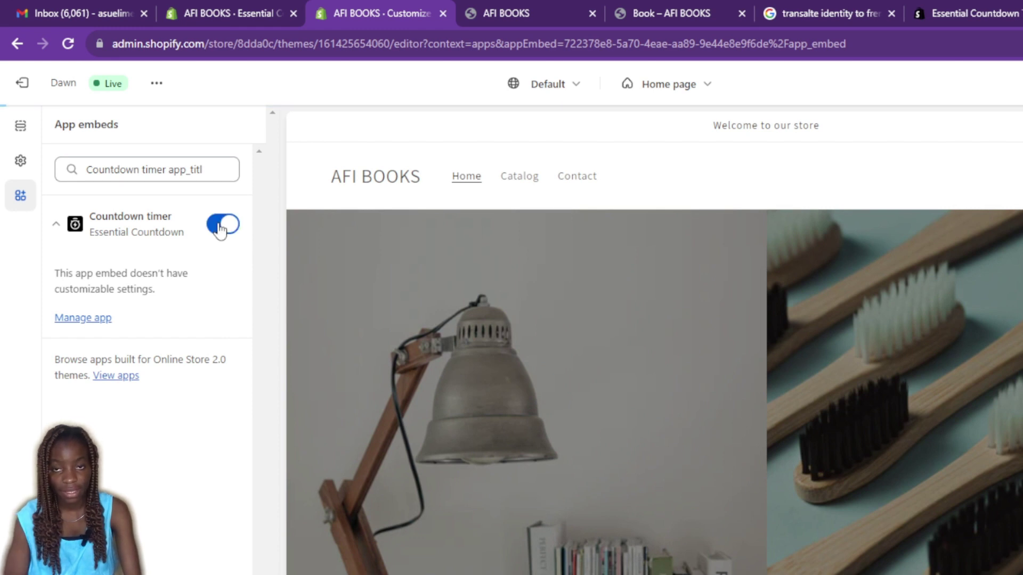